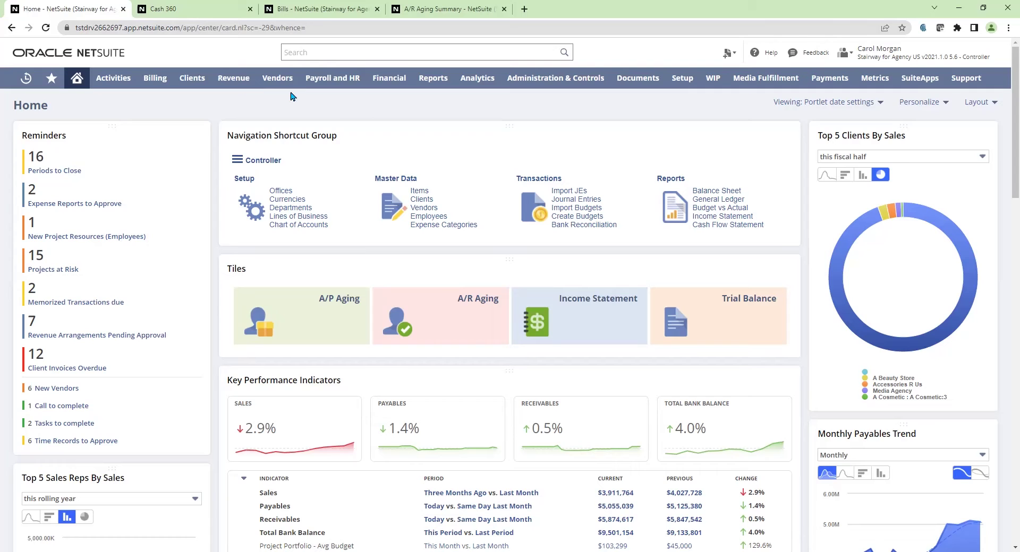
- Switch to the Cash 360 dashboard and scroll down to the weekly Cash Forecast portlet
mouse_move(390, 81)
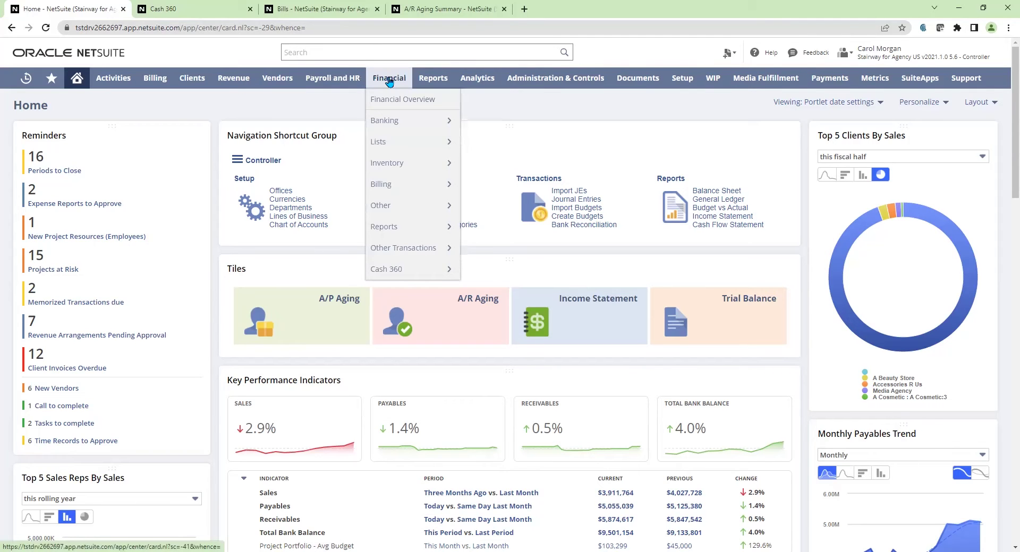
mouse_move(393, 272)
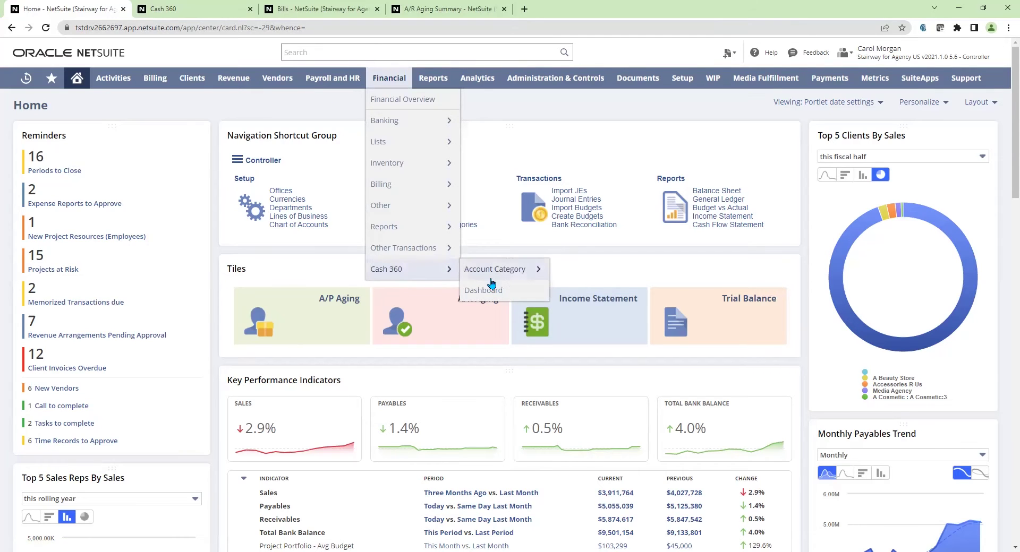
click(197, 10)
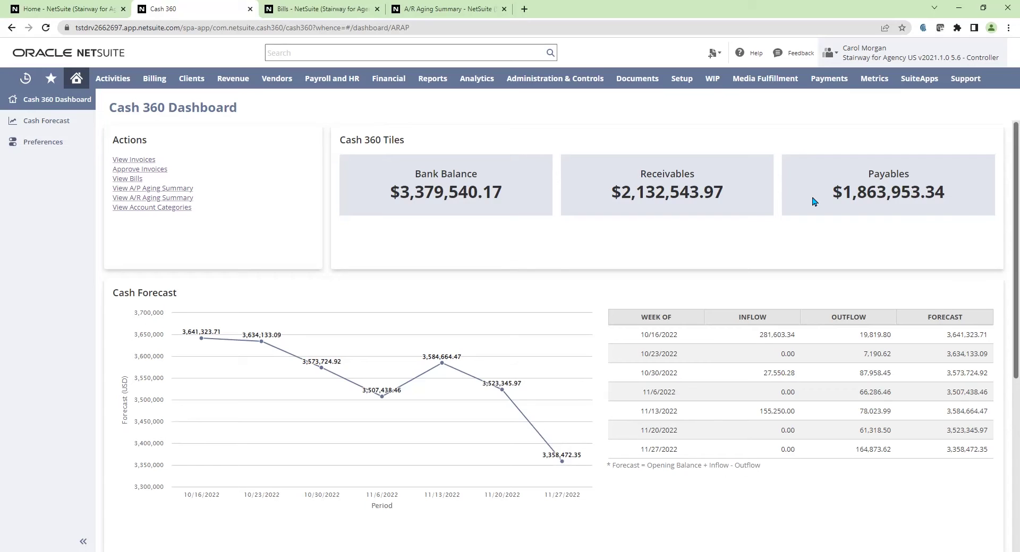
scroll(814, 201, down, 2)
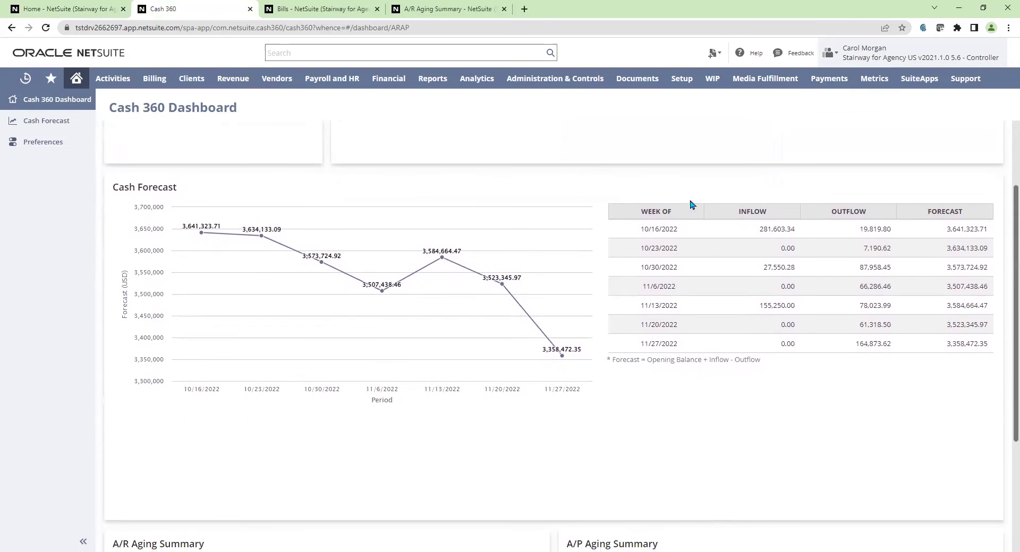
- Highlight the INFLOW and OUTFLOW headings and read values off the forecast chart
drag(737, 211, 767, 215)
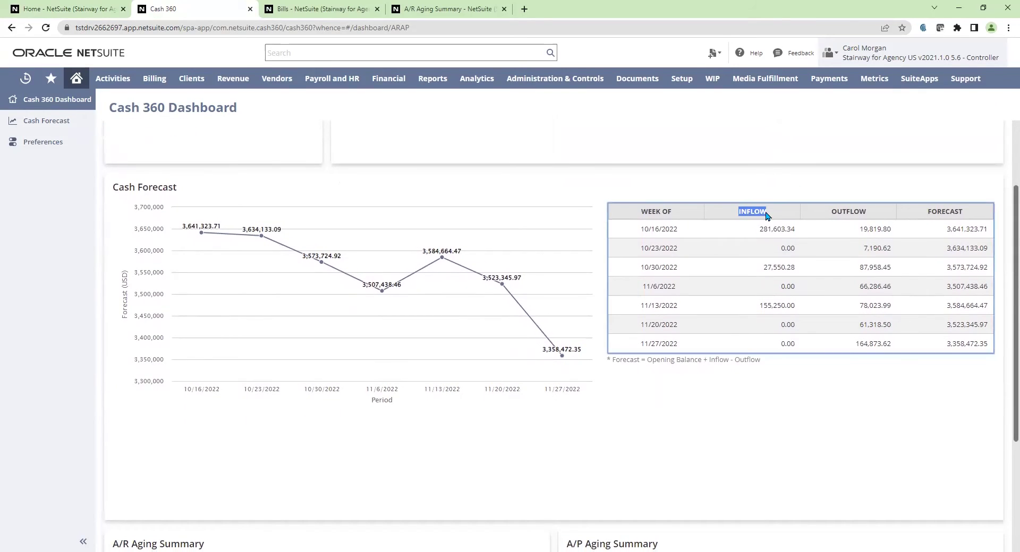
click(837, 211)
double_click(836, 211)
mouse_move(295, 239)
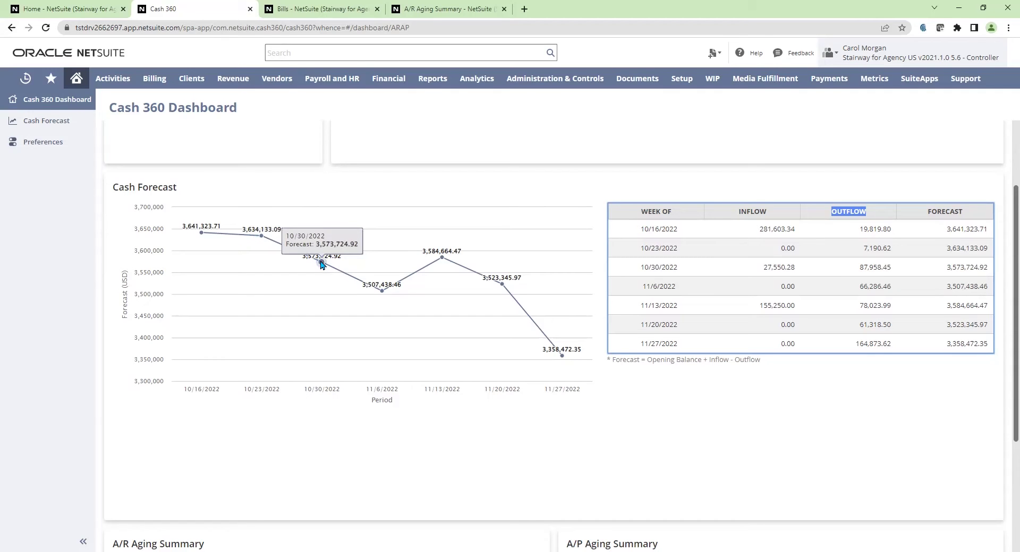
- Hide the Current and 31-60 Days slices from the A/P Aging Summary pie
mouse_move(438, 263)
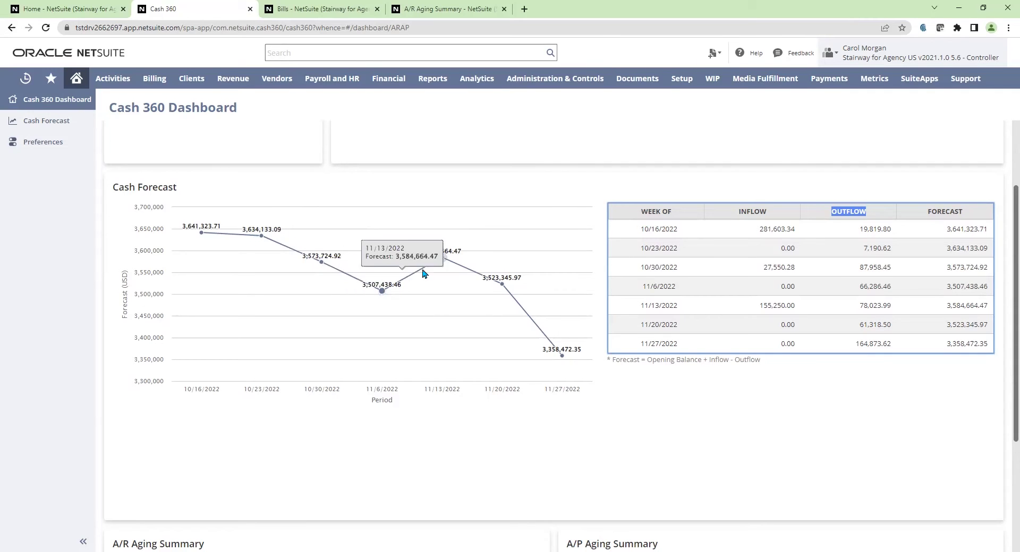
scroll(450, 314, down, 3)
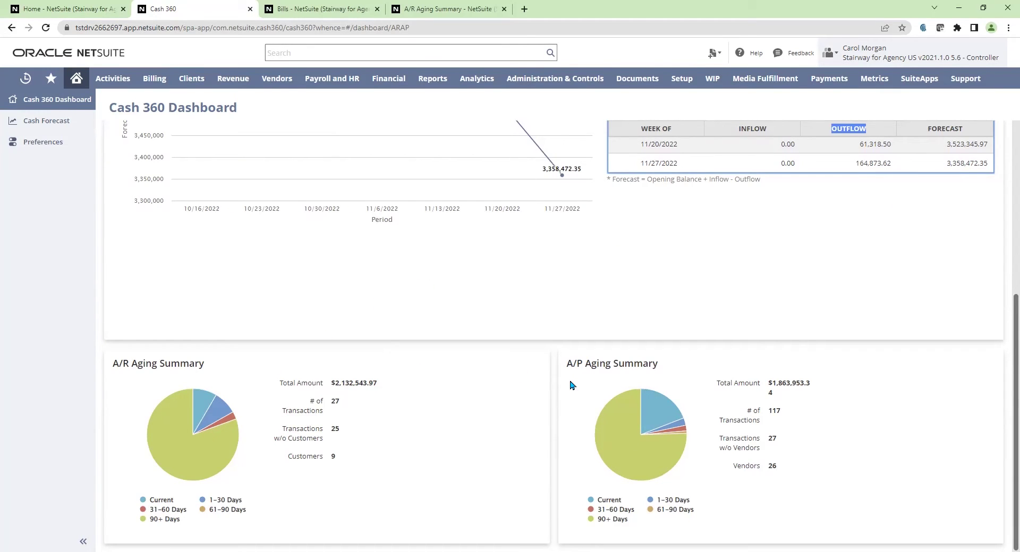
mouse_move(216, 450)
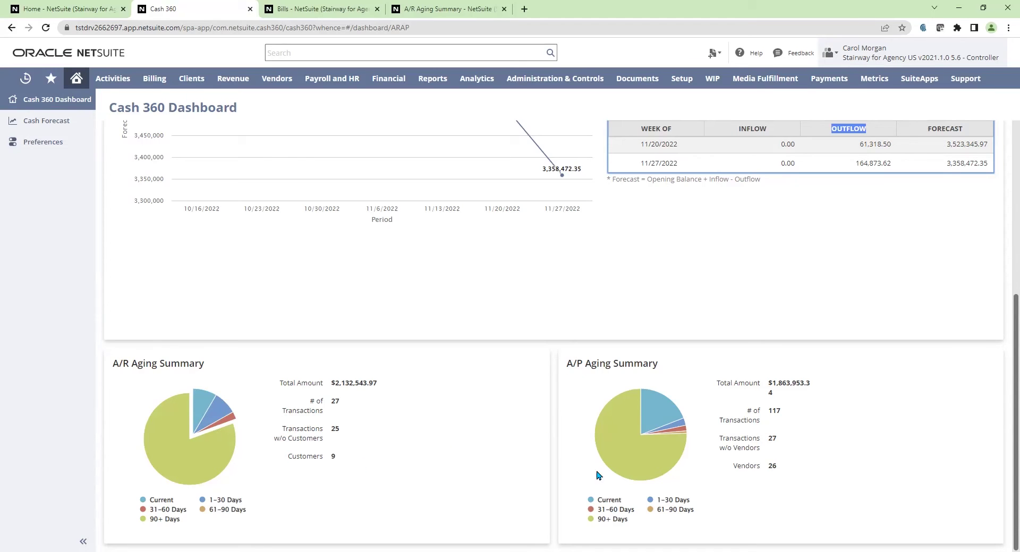
click(607, 501)
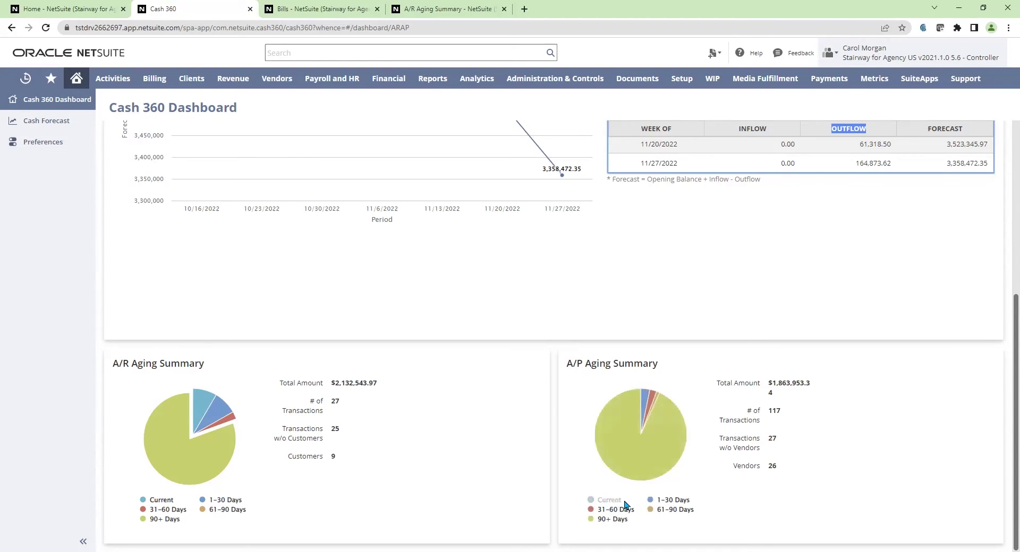
click(626, 507)
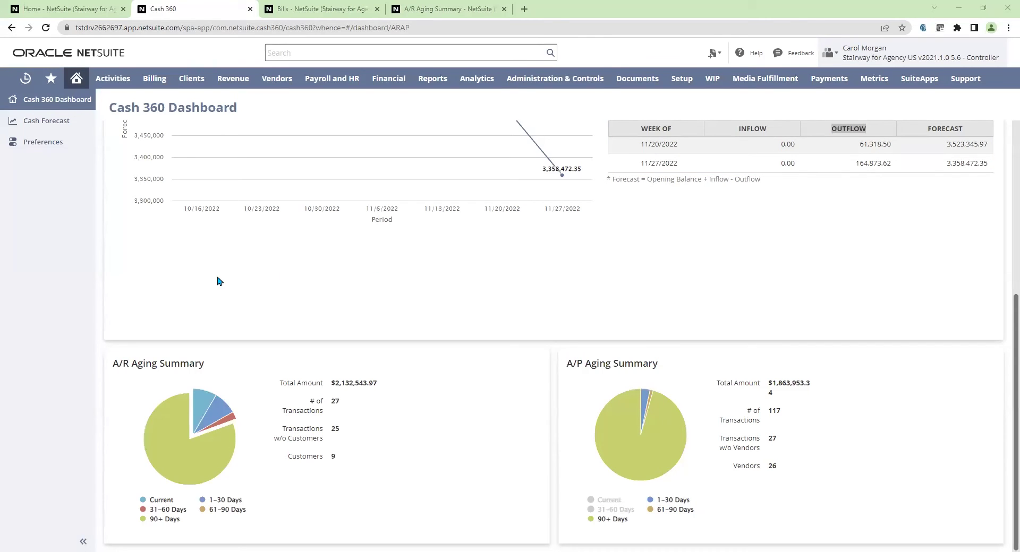
- Review the open bills list, then open the detailed A/R Aging Summary report
scroll(178, 281, up, 4)
scroll(178, 281, up, 1)
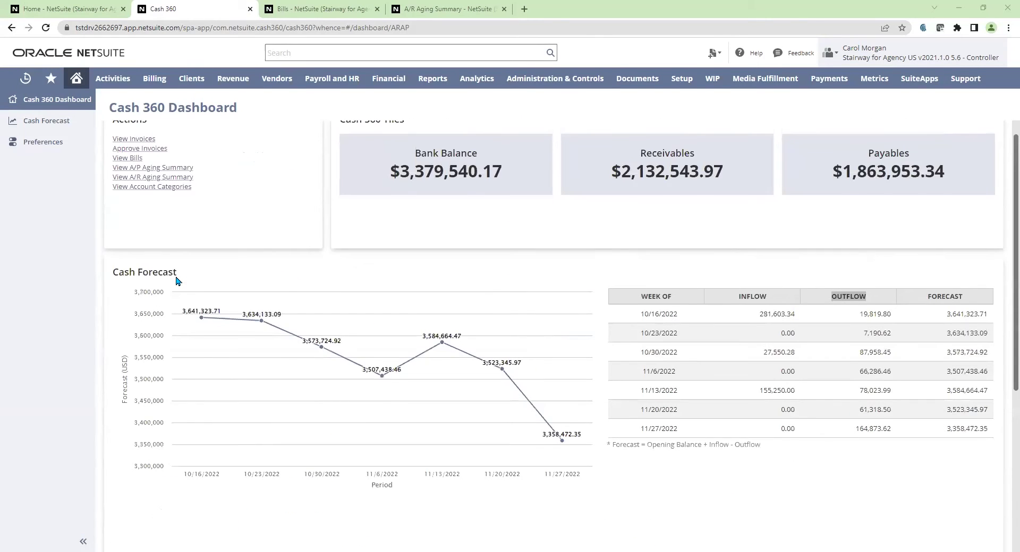
scroll(178, 281, up, 1)
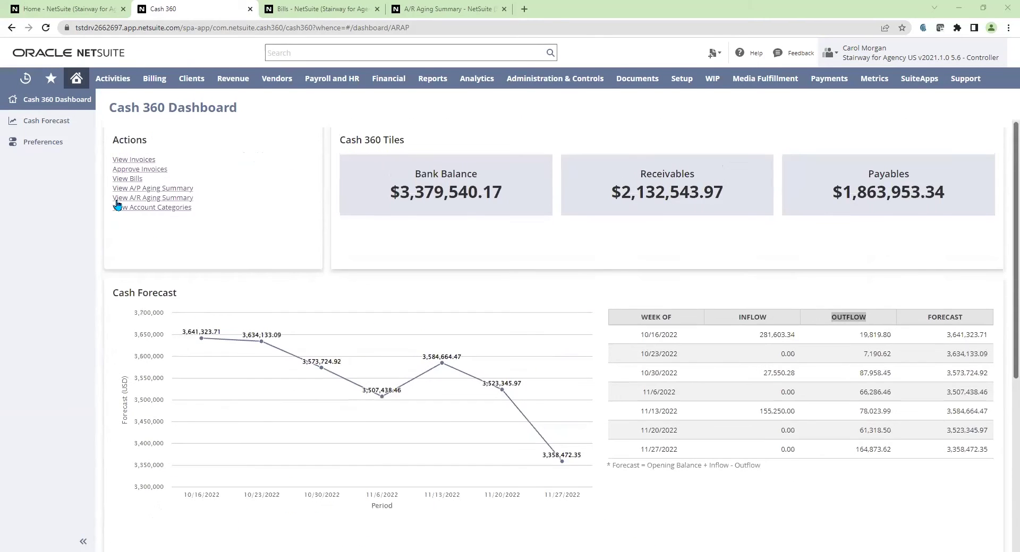
double_click(124, 140)
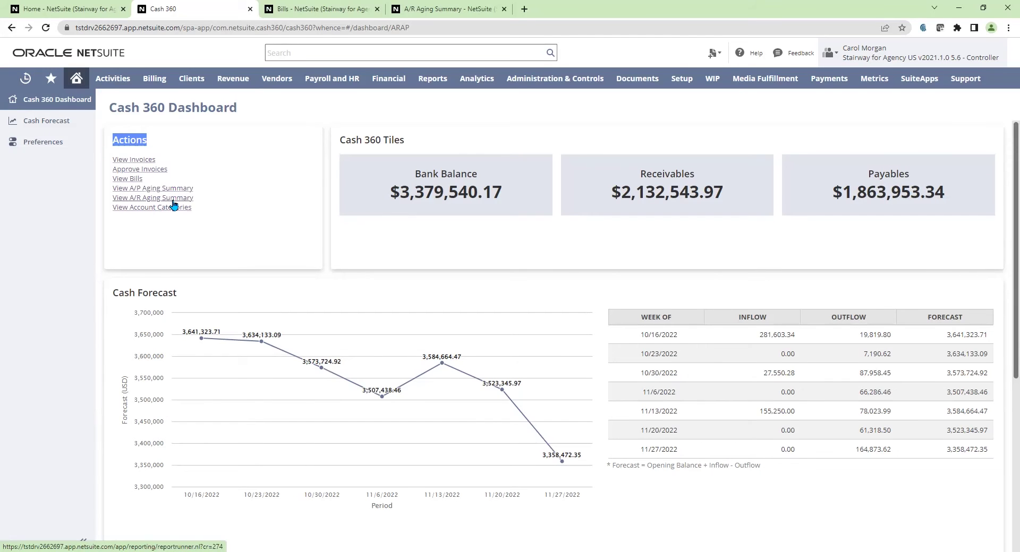
click(307, 10)
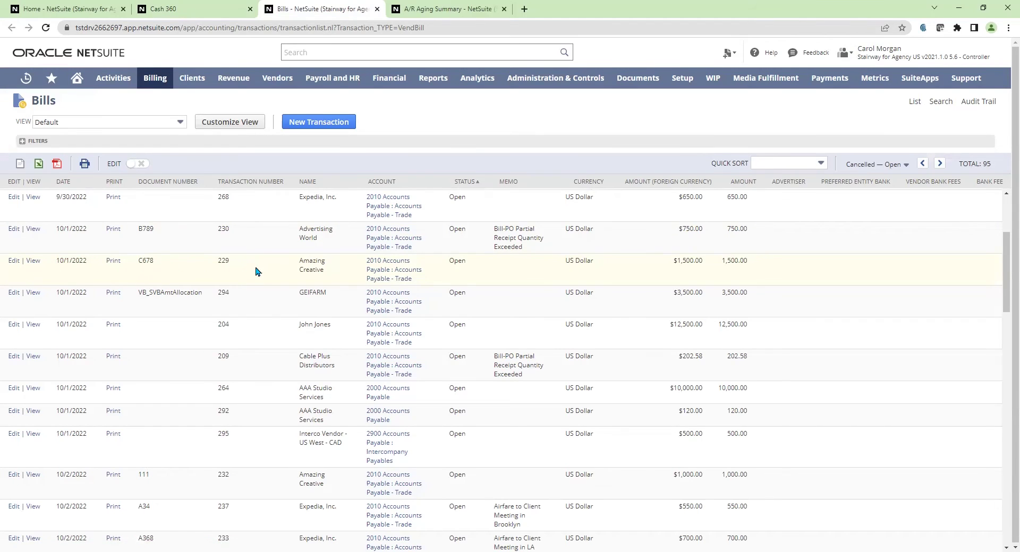
click(419, 11)
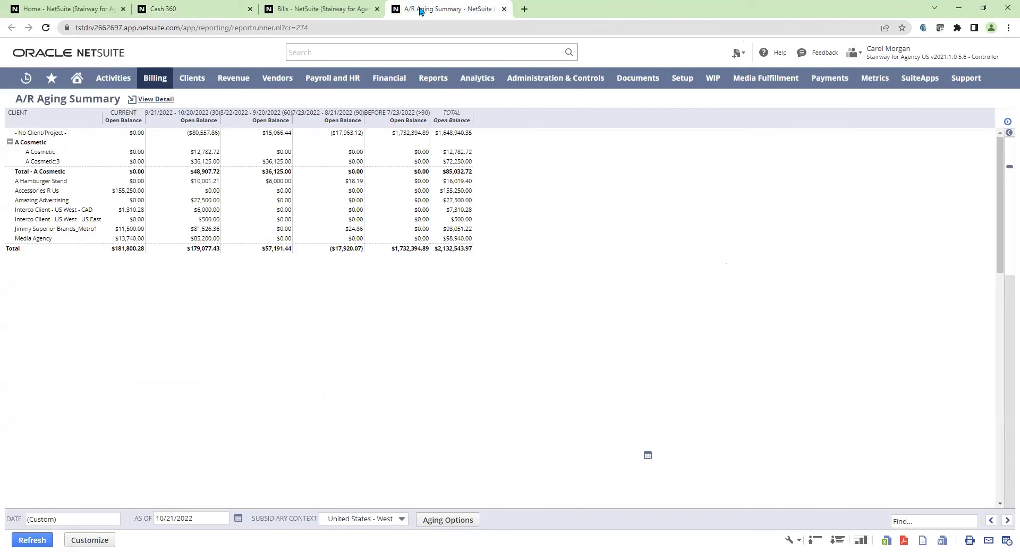
click(153, 101)
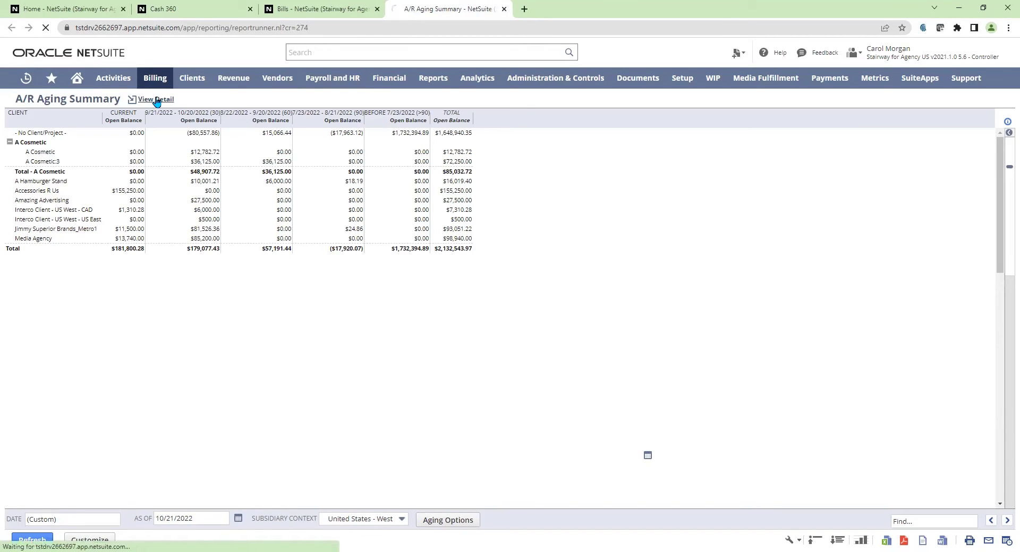
- Return to Cash 360 and review the weekly Cash Forecast table, 10/16/2022 to 11/27/2022
click(196, 10)
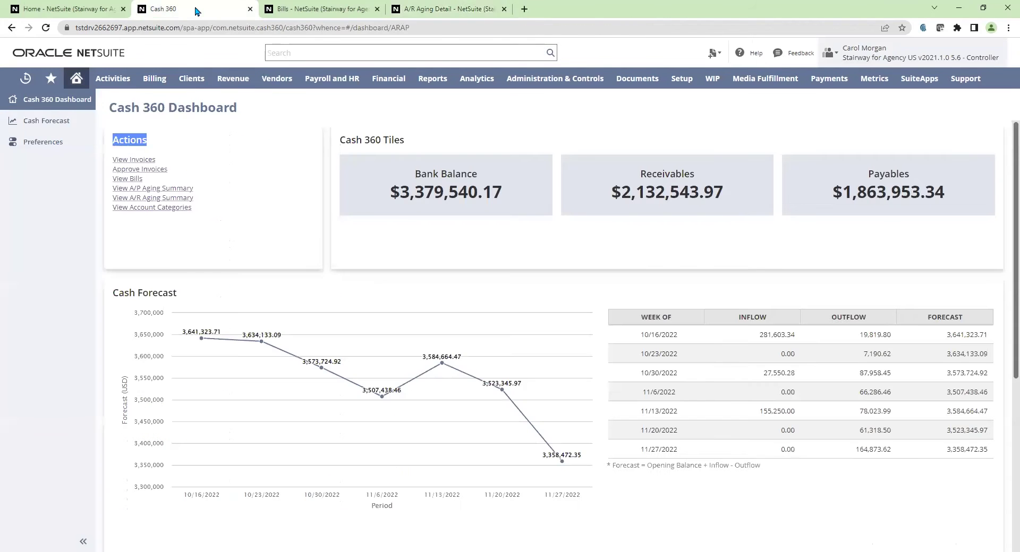
click(40, 122)
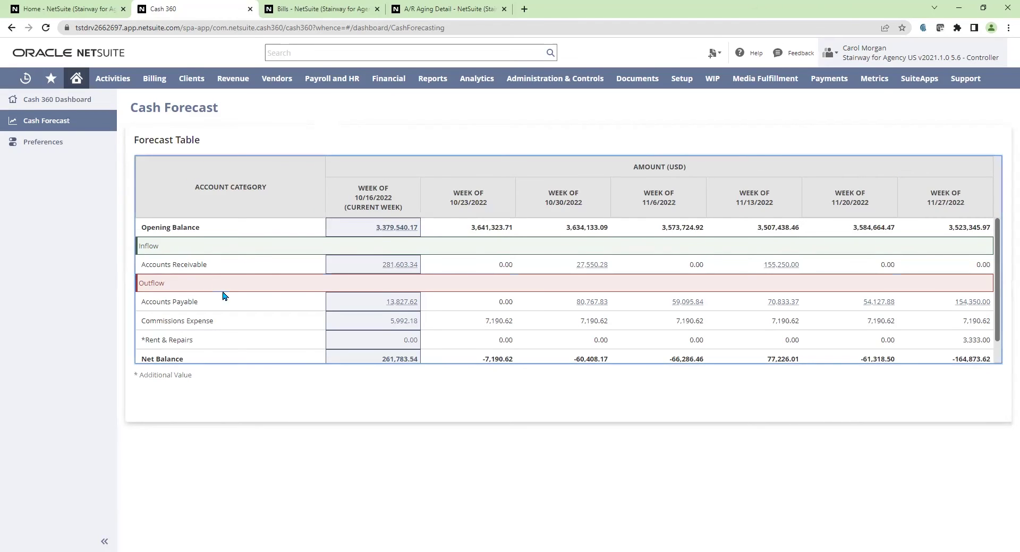
scroll(228, 298, down, 1)
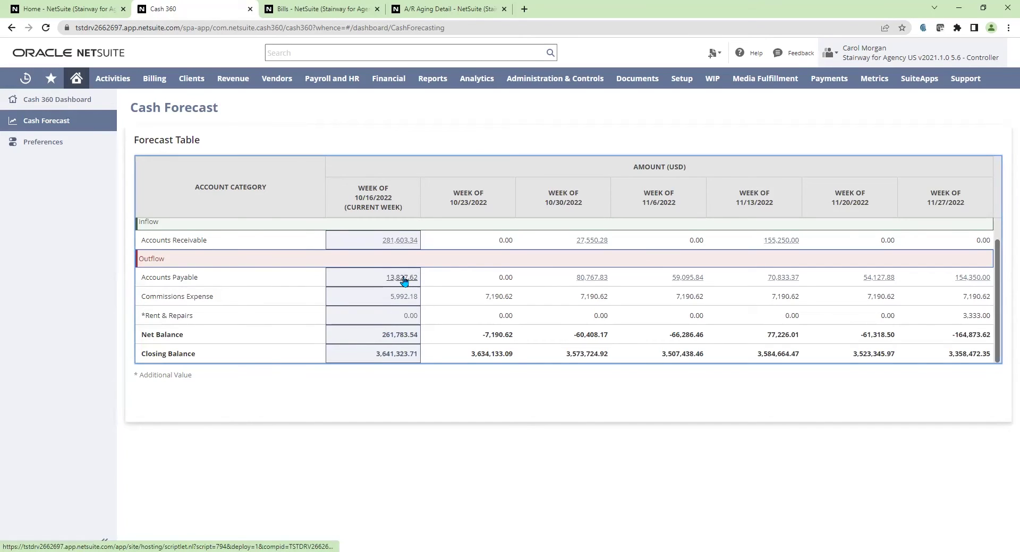
- Set the forecast period to 3 Months in the Cash 360 preferences
click(51, 144)
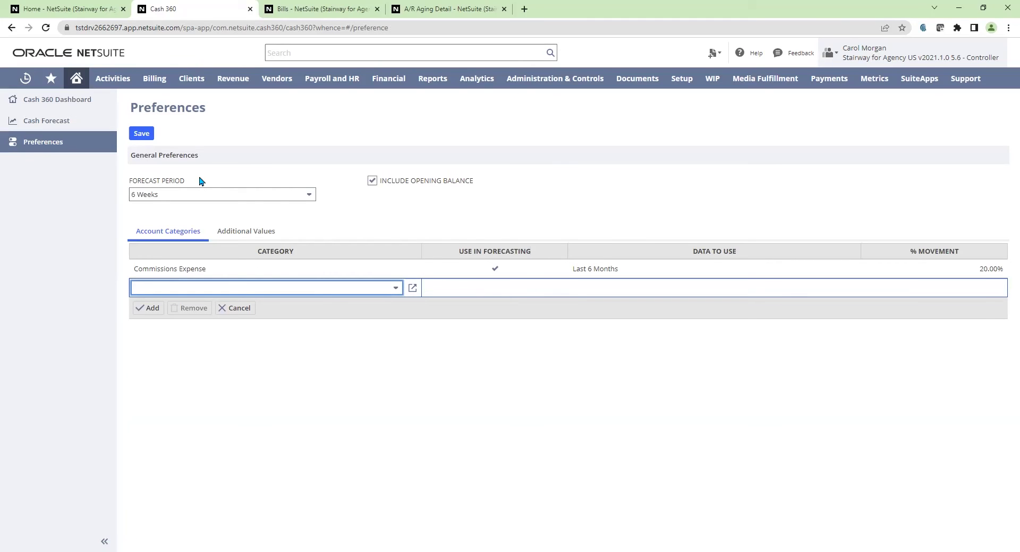
click(310, 196)
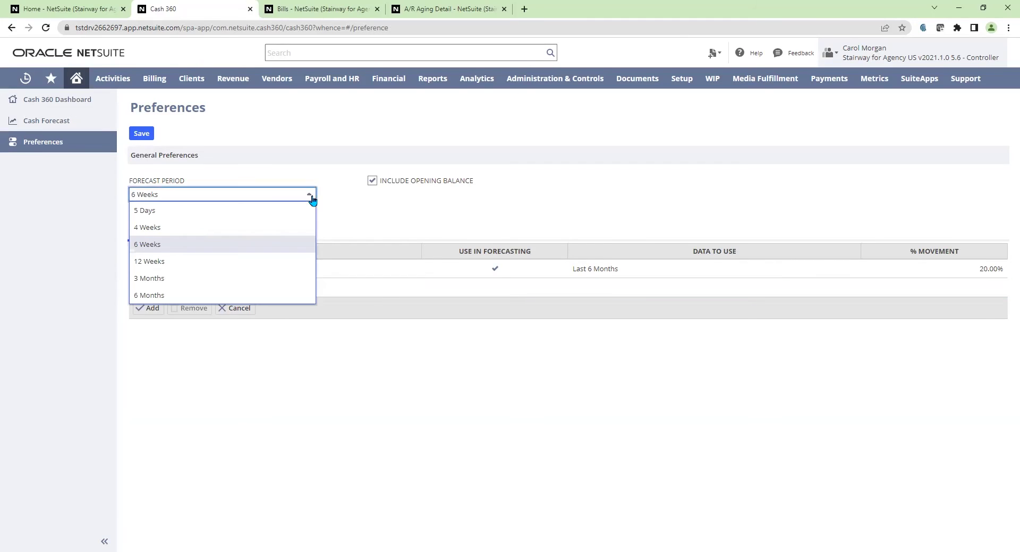
click(280, 279)
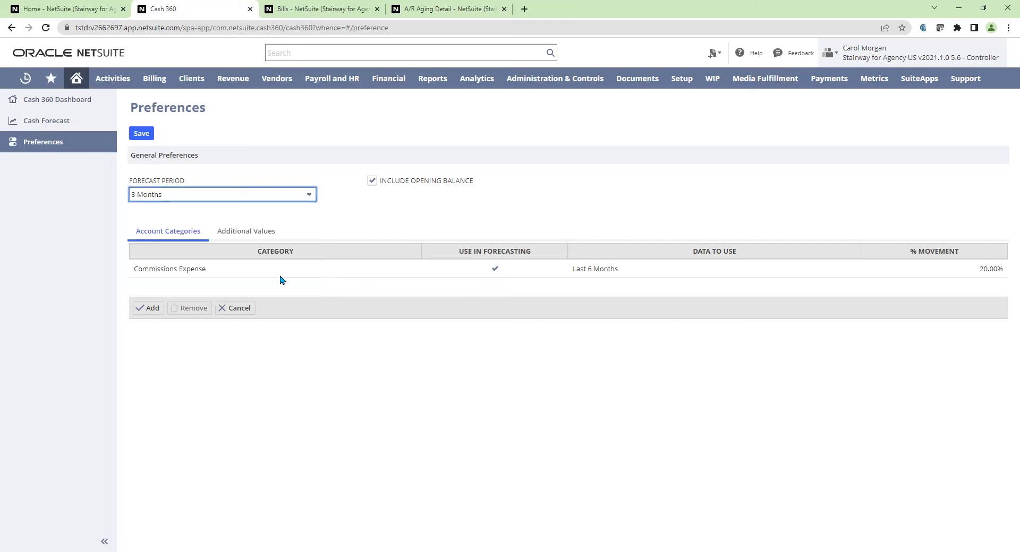
- Make Rent & Repairs a 5000 outflow starting 11/1/2022 under Additional Values
click(255, 234)
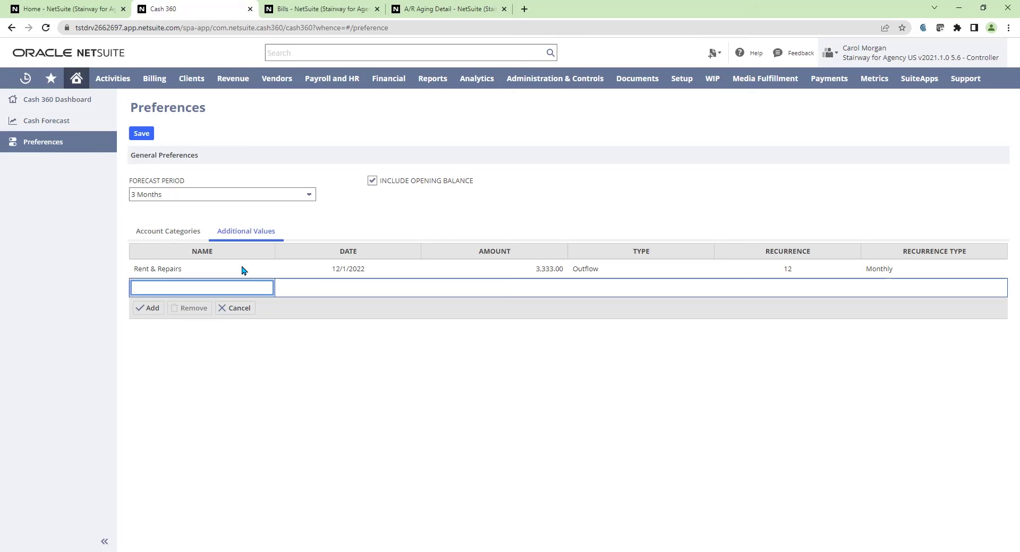
click(357, 269)
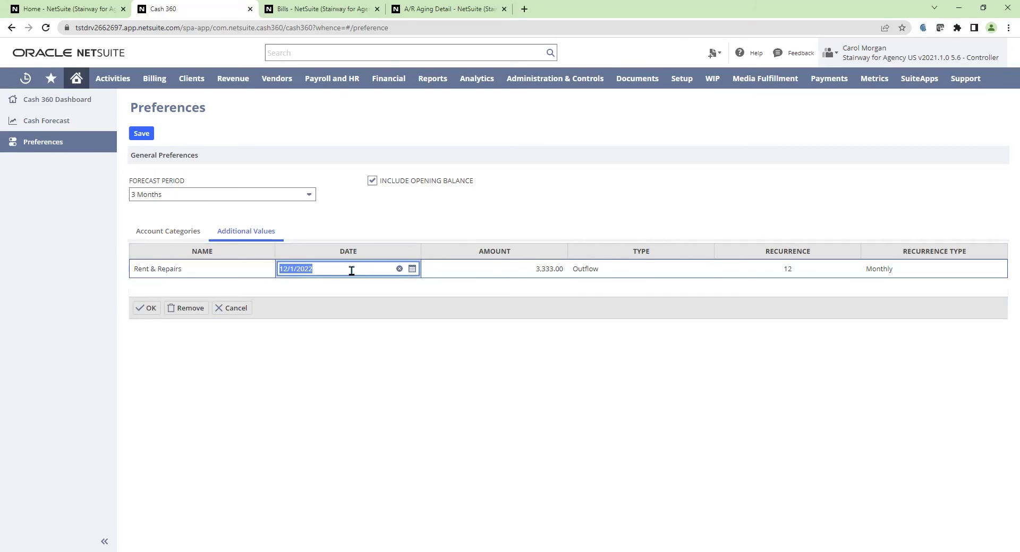
click(412, 270)
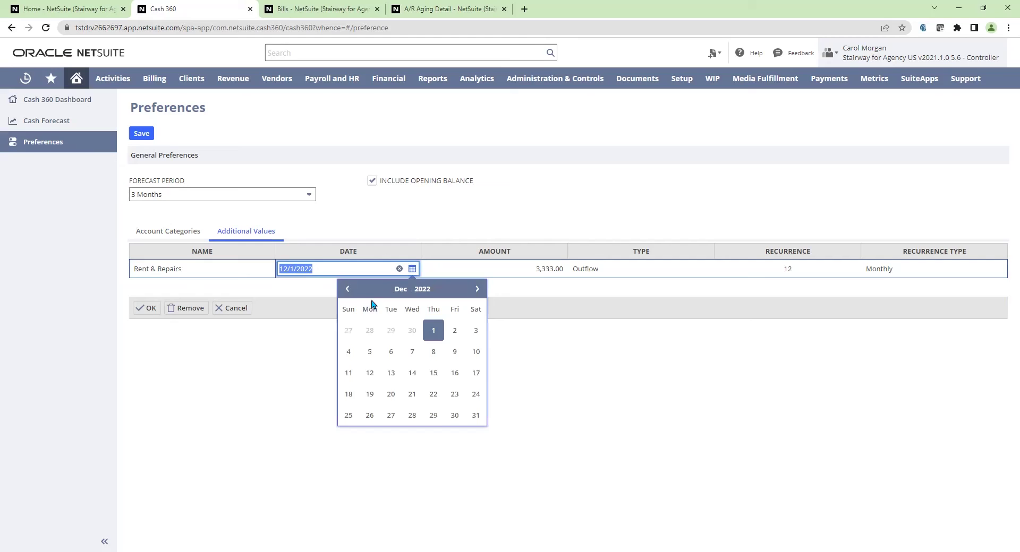
click(347, 289)
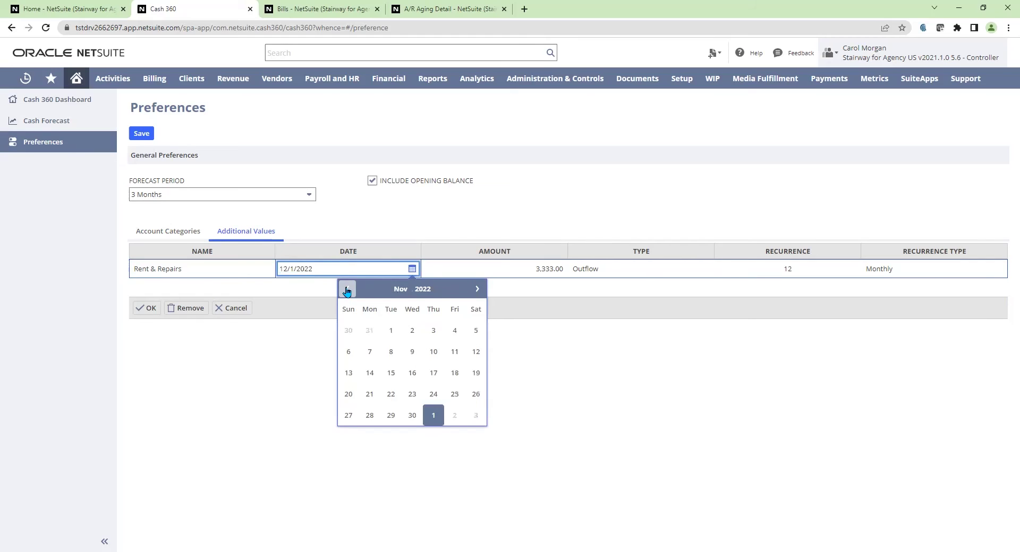
click(392, 332)
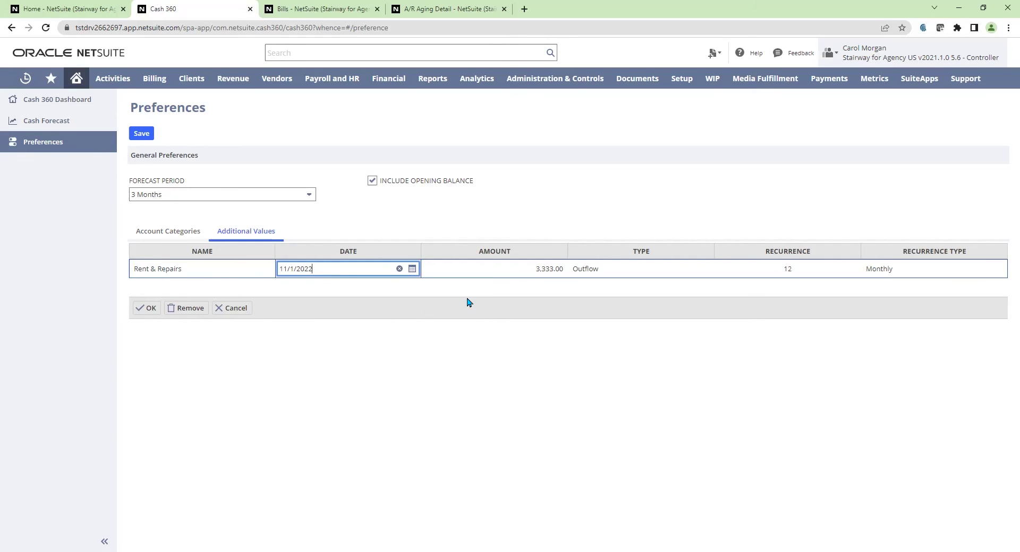
click(532, 268)
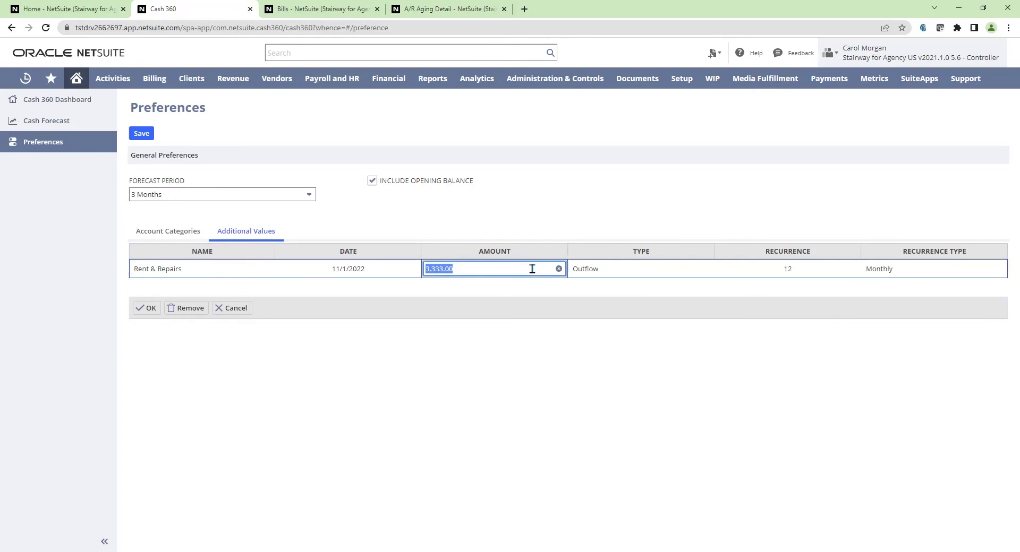
text(50)
key(Tab)
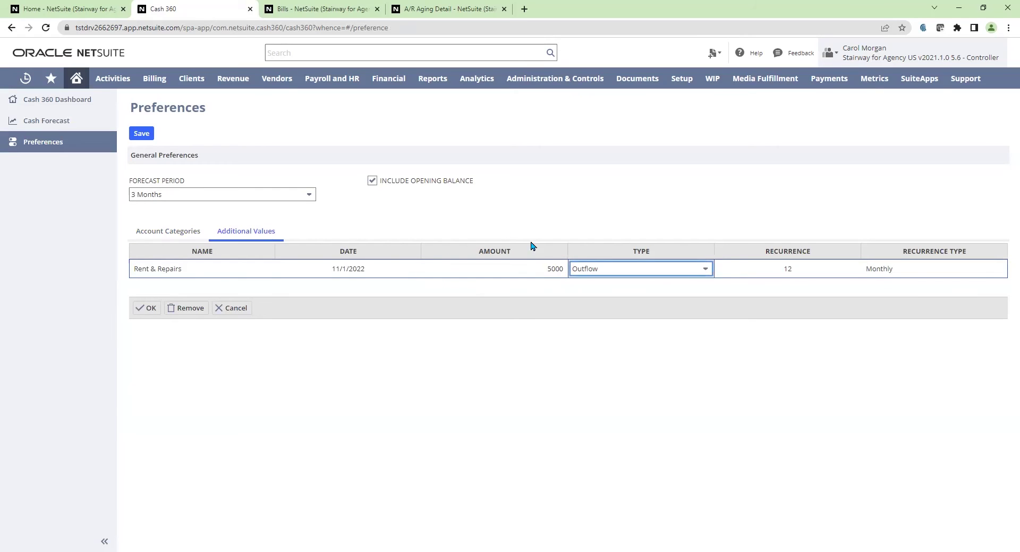
click(705, 271)
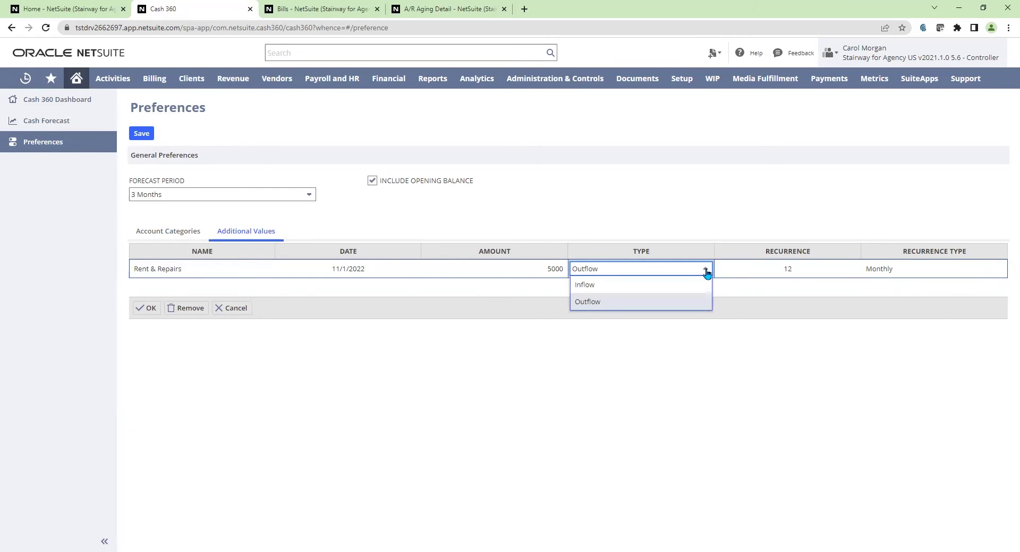
click(706, 272)
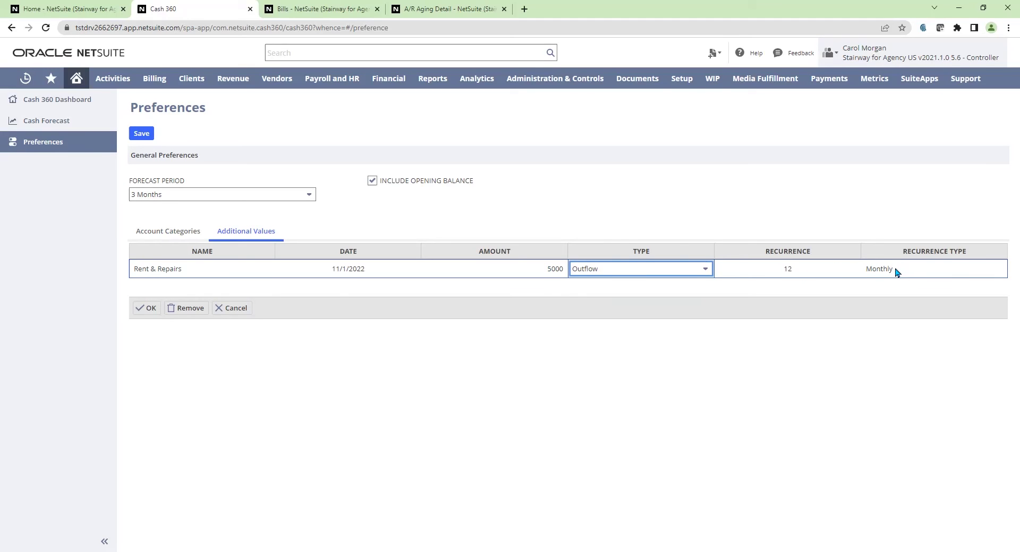
- Set the Commissions Expense % Movement to 50 in Account Categories
click(177, 234)
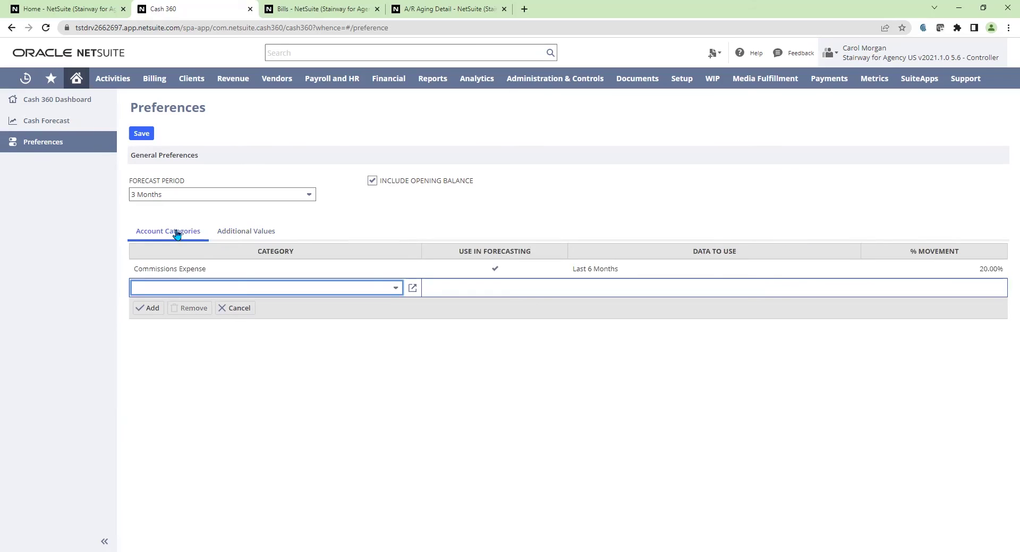
click(220, 271)
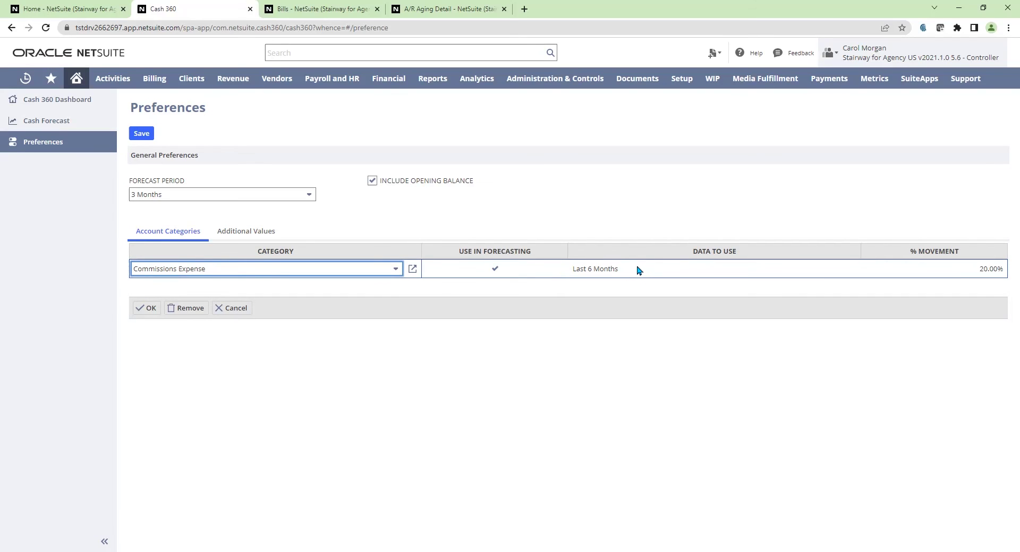
click(947, 270)
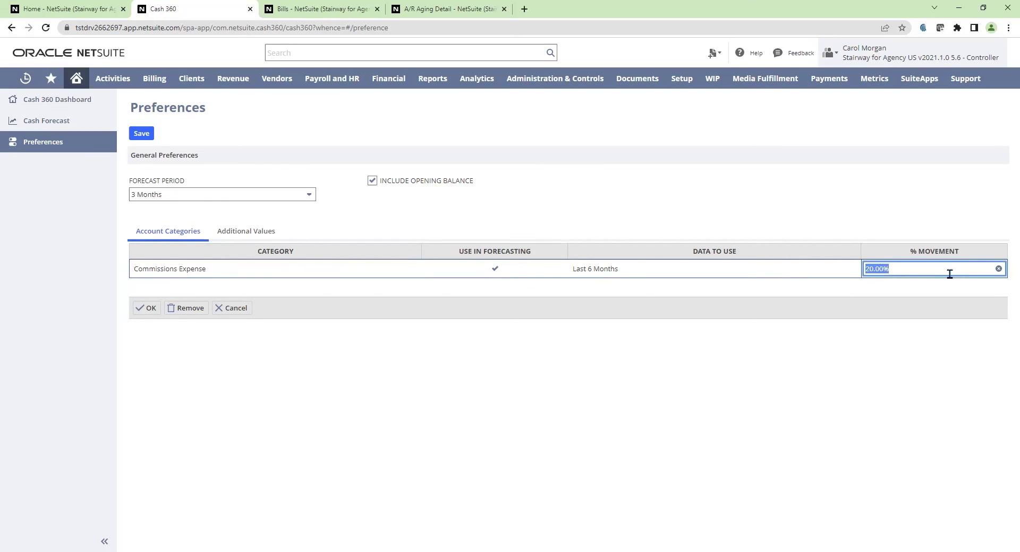
text(50)
key(Return)
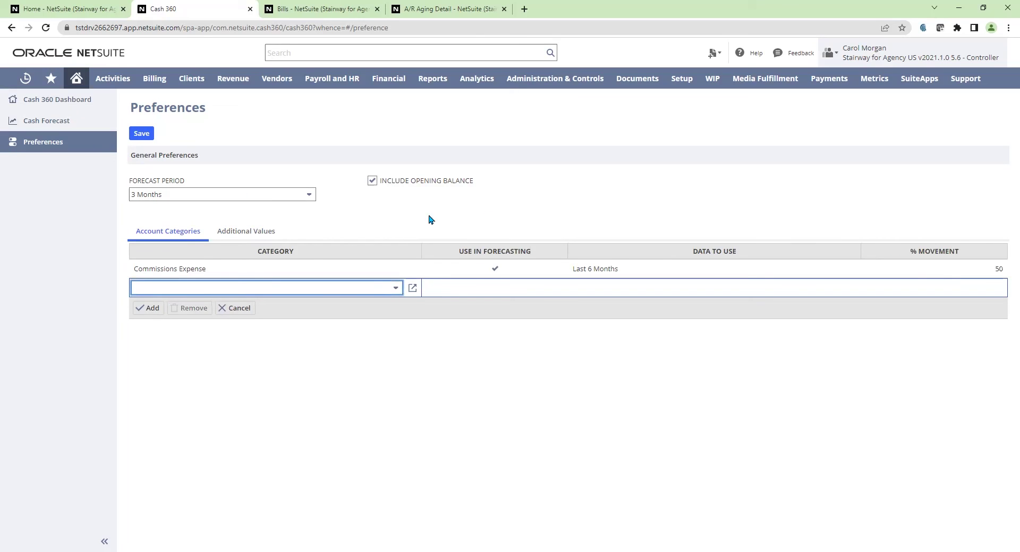
- Reselect the 3 Months forecast period, save the preferences and check Rent & Repairs
click(141, 135)
click(310, 195)
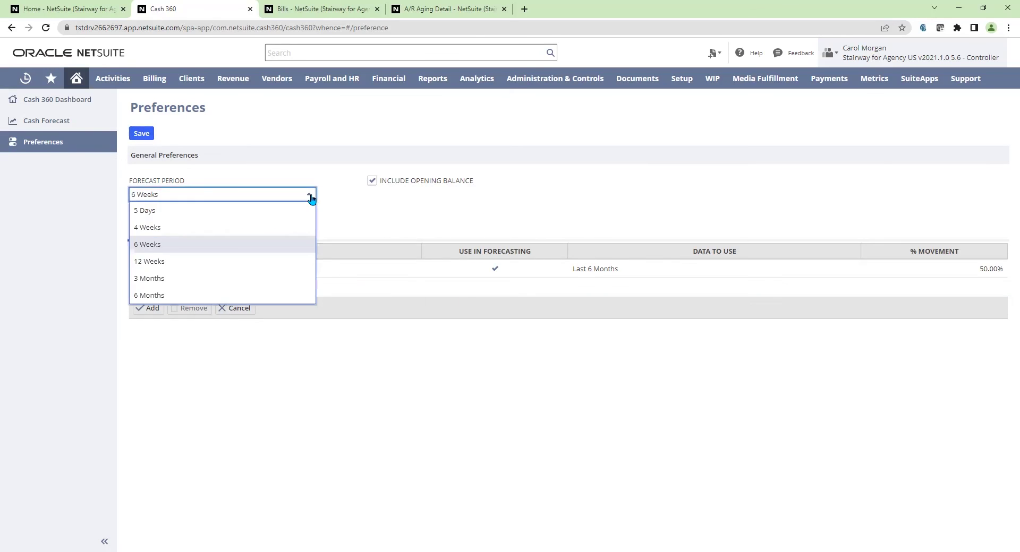
click(285, 278)
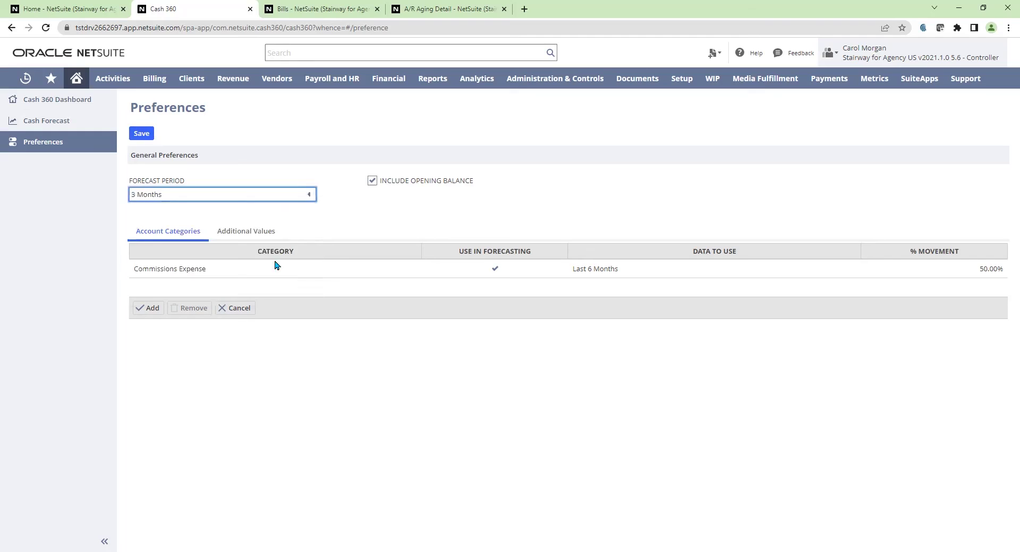
click(138, 135)
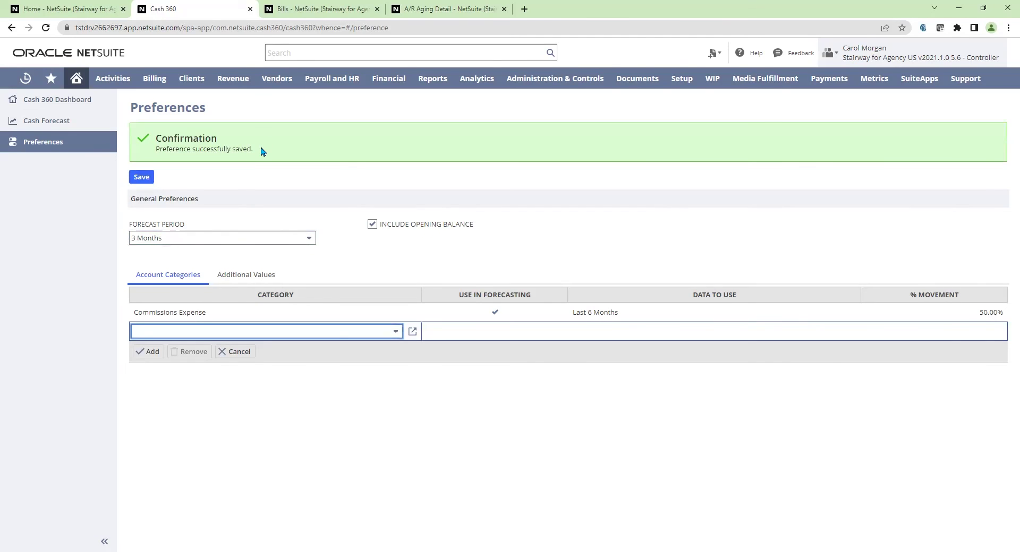
click(247, 275)
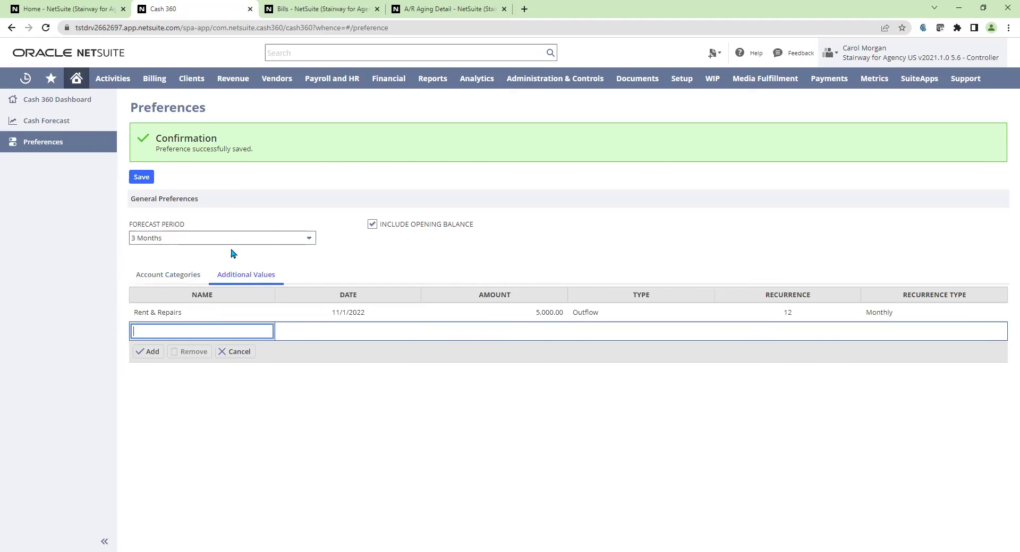
click(64, 121)
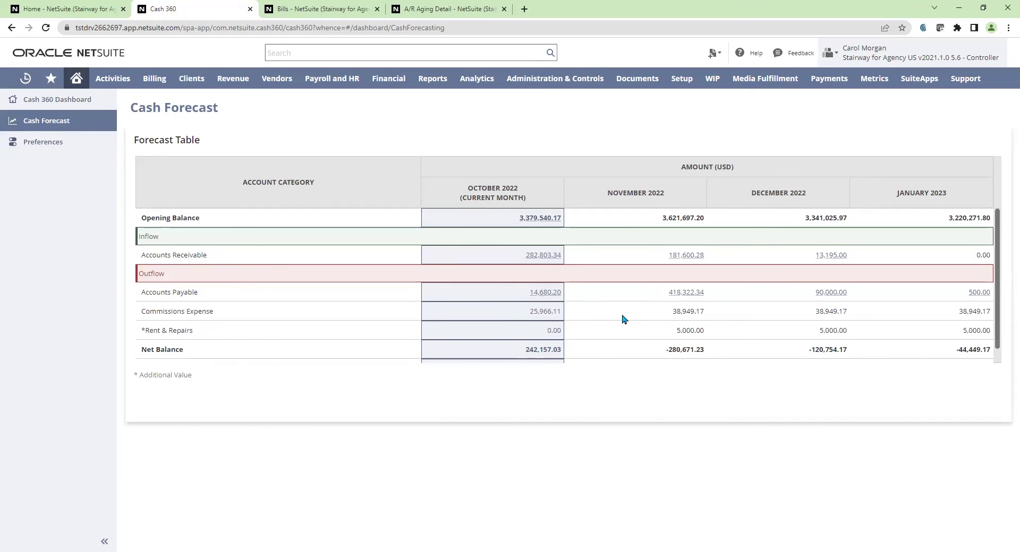
- Go back to the Cash 360 dashboard overview, now forecasting monthly through January 2023
click(45, 104)
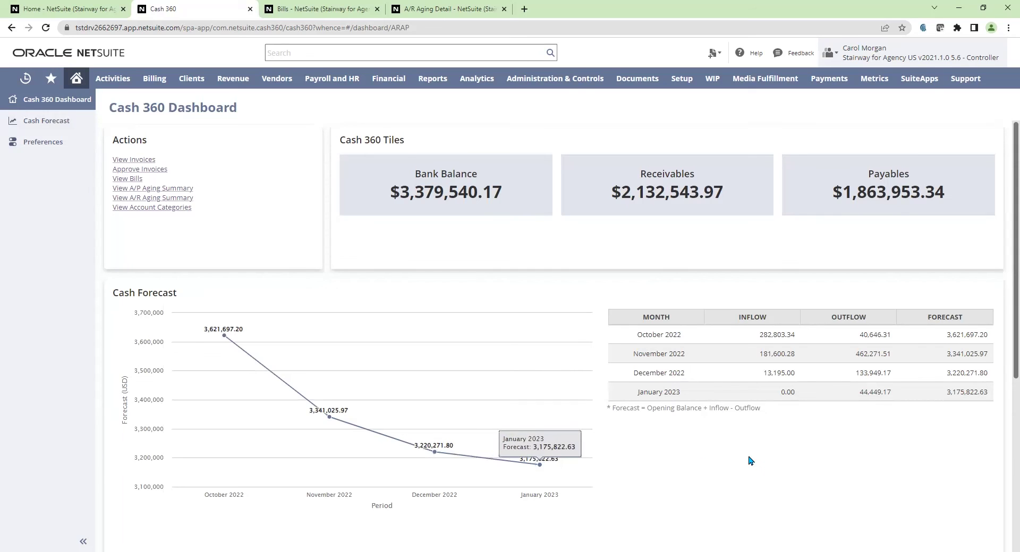
- Scroll the dashboard to review the monthly forecast falling from 3,621,697.20 to 3,175,822.63
scroll(758, 453, down, 5)
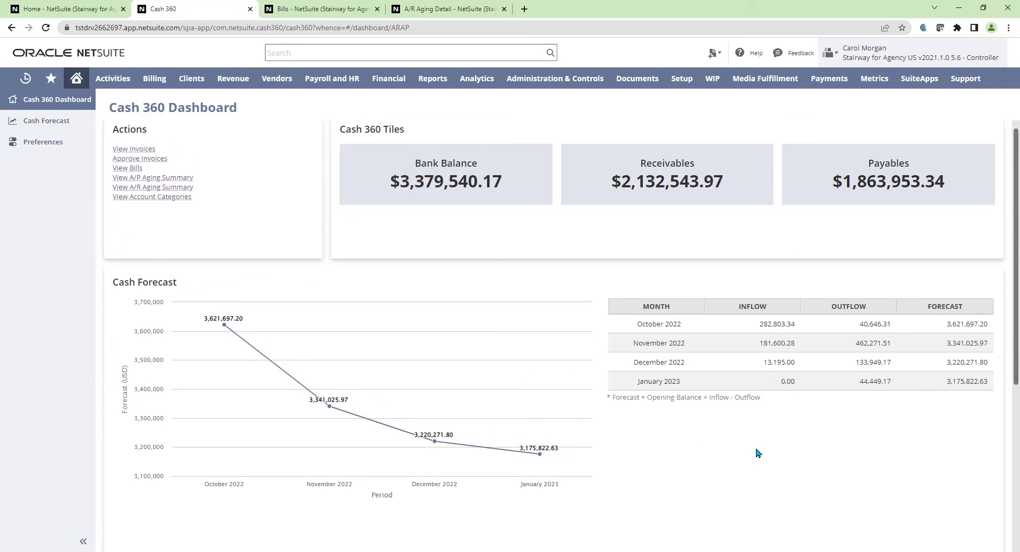
mouse_move(626, 468)
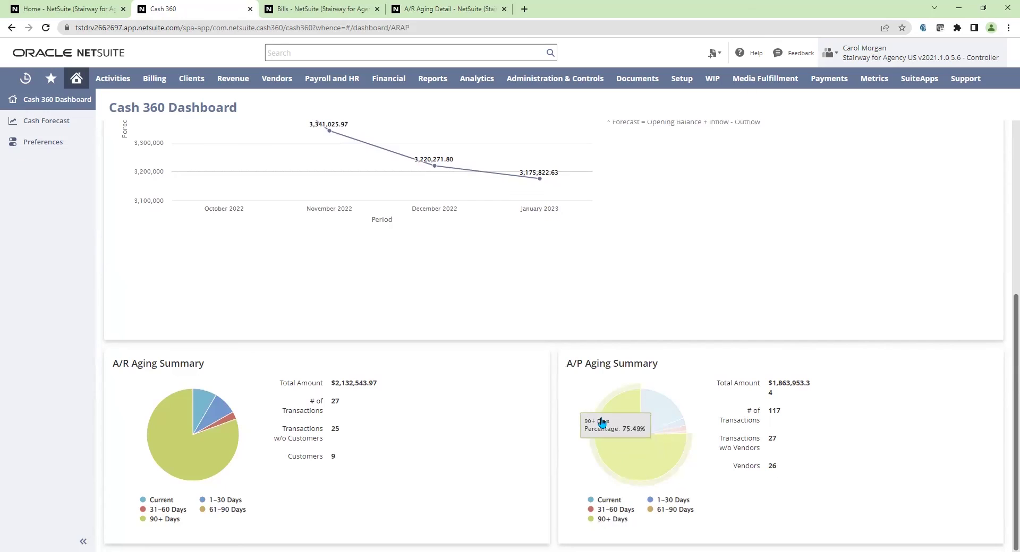
scroll(389, 222, up, 3)
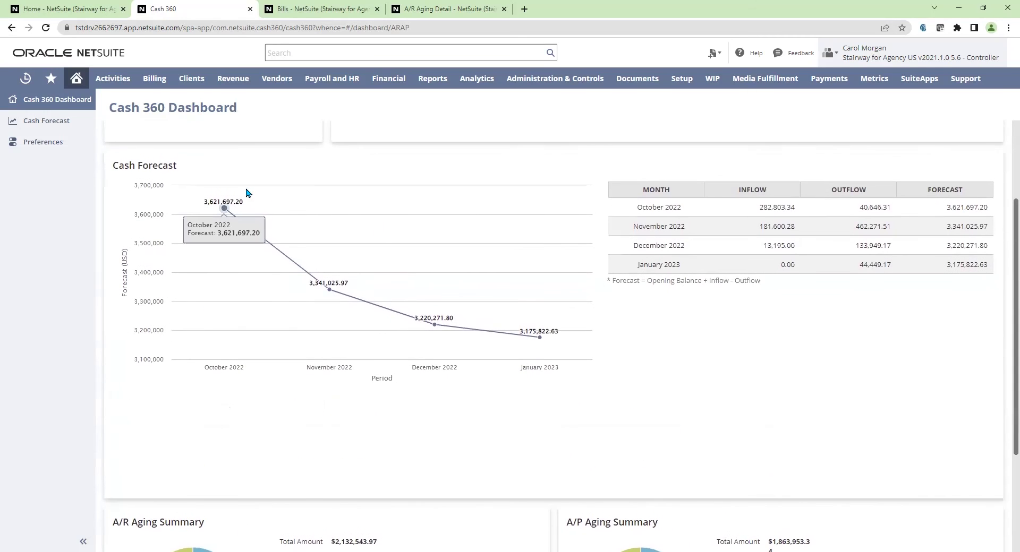